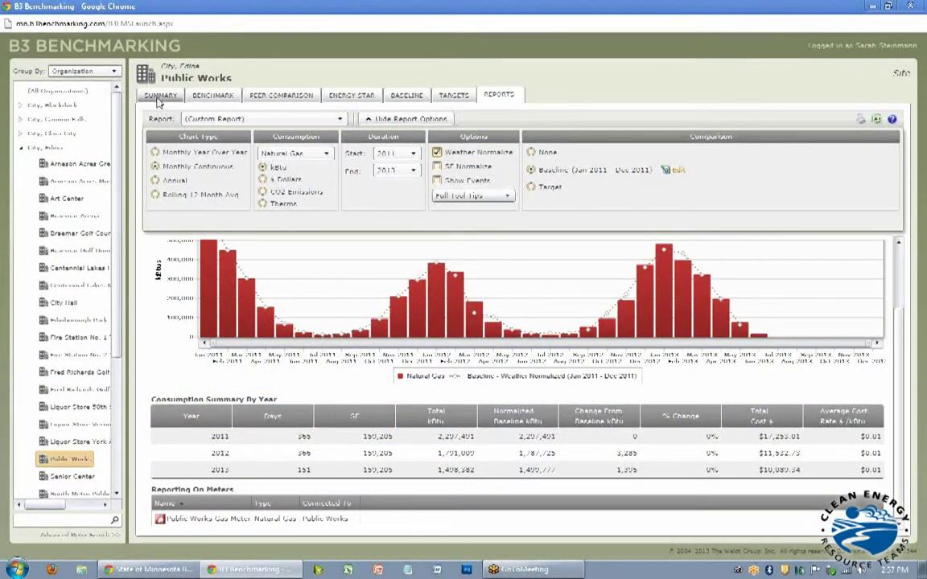
# Switch the Public Works site from its report chart to the Summary view with ratings, buildings and meters
pyautogui.click(160, 96)
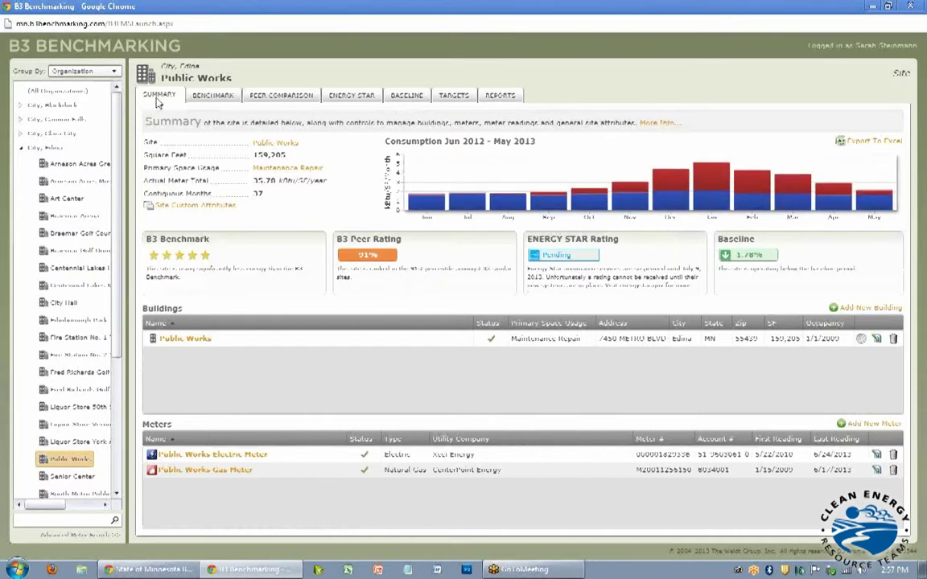
# Open the City, Edina organization summary with its completeness pie chart and site list
pyautogui.click(45, 149)
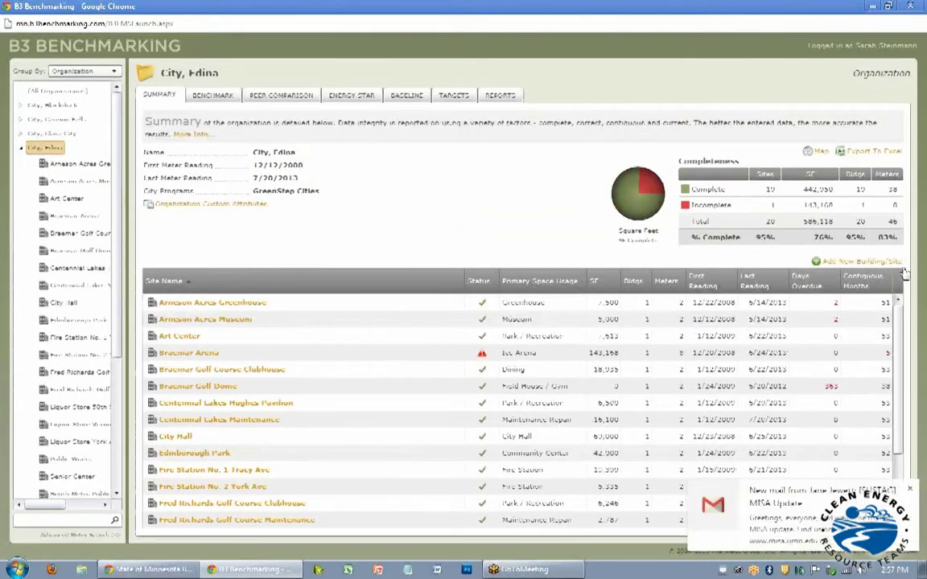
# Start adding a new building or site to City, Edina via Add New Building/Site
pyautogui.click(854, 265)
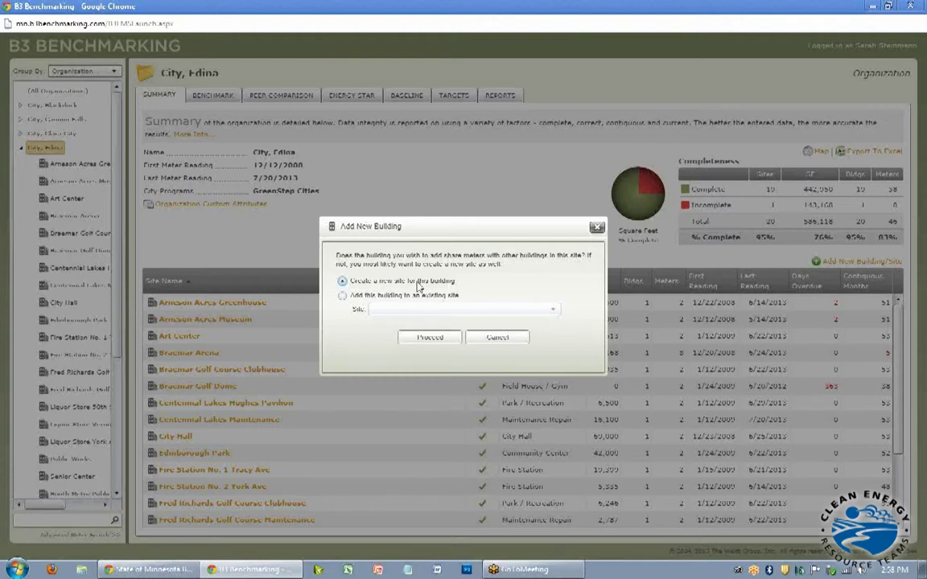
# Proceed with a new site, fill in the building's name and city, then move to Space Usage
pyautogui.click(430, 338)
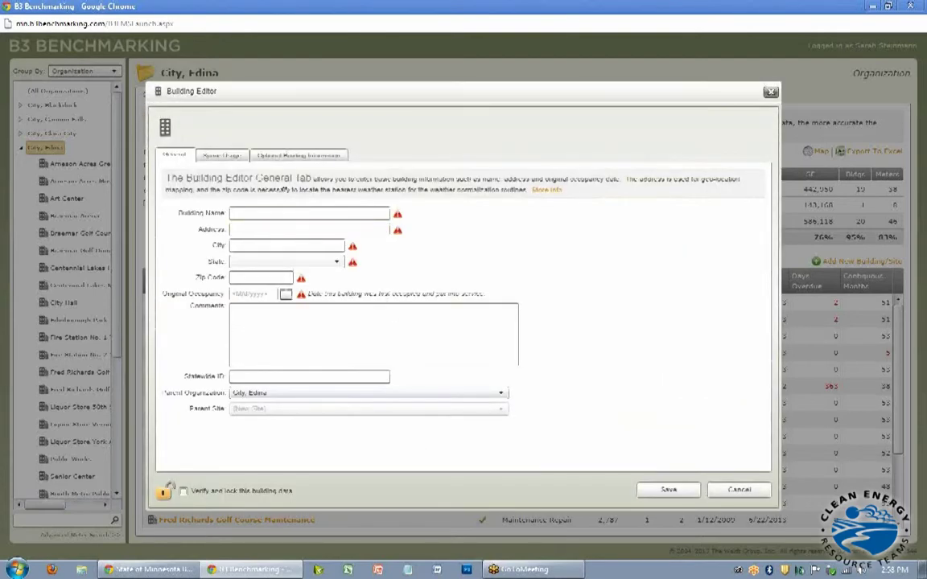
pyautogui.click(267, 216)
pyautogui.click(341, 245)
pyautogui.click(221, 155)
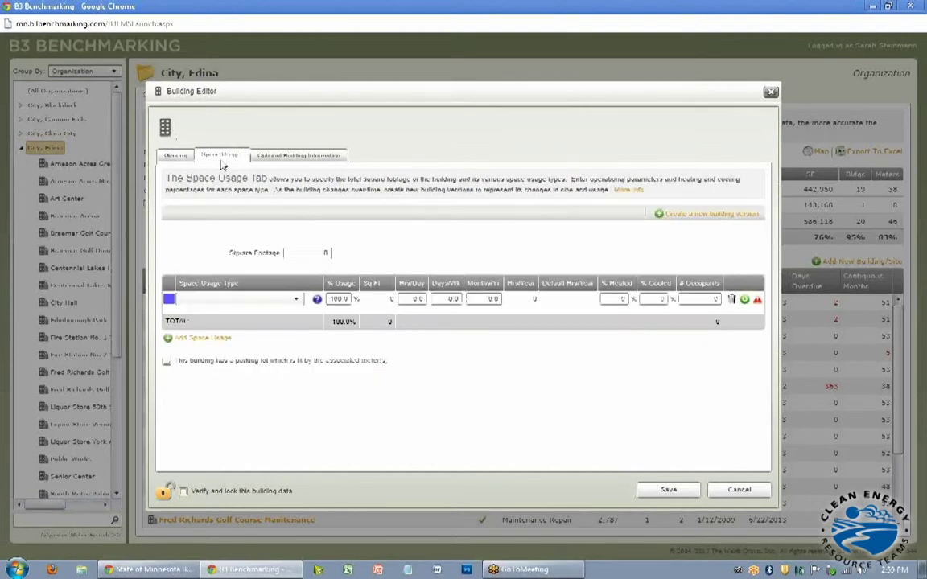
# Browse the Space Usage Type dropdown options, then bring up the space type help
pyautogui.click(296, 300)
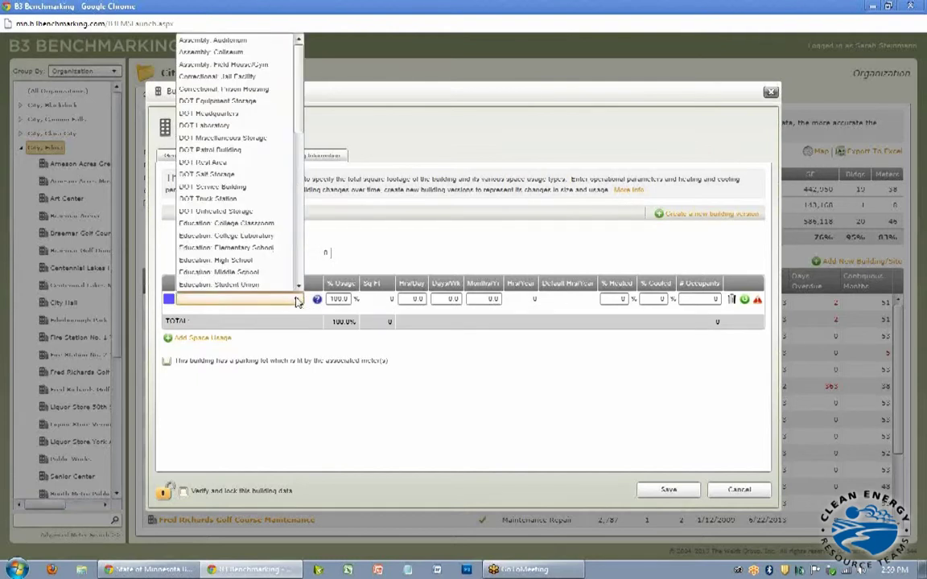
pyautogui.click(297, 298)
pyautogui.click(297, 296)
pyautogui.moveTo(296, 119); pyautogui.dragTo(296, 278)
pyautogui.scroll(15, 294, 278)
pyautogui.click(318, 300)
# Read through the Space Usage Type Help descriptions twice, closing the help window each time
pyautogui.click(318, 301)
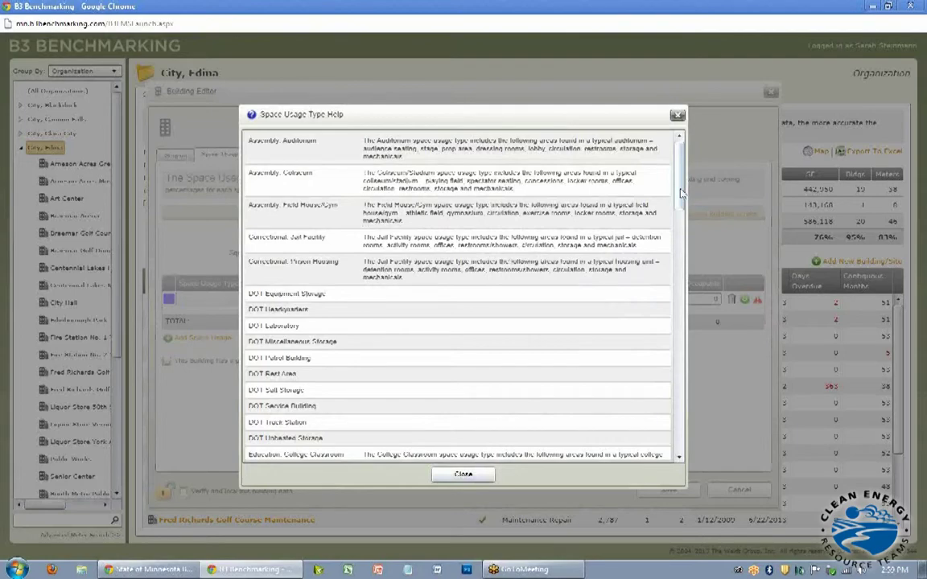
pyautogui.moveTo(680, 193); pyautogui.dragTo(678, 253)
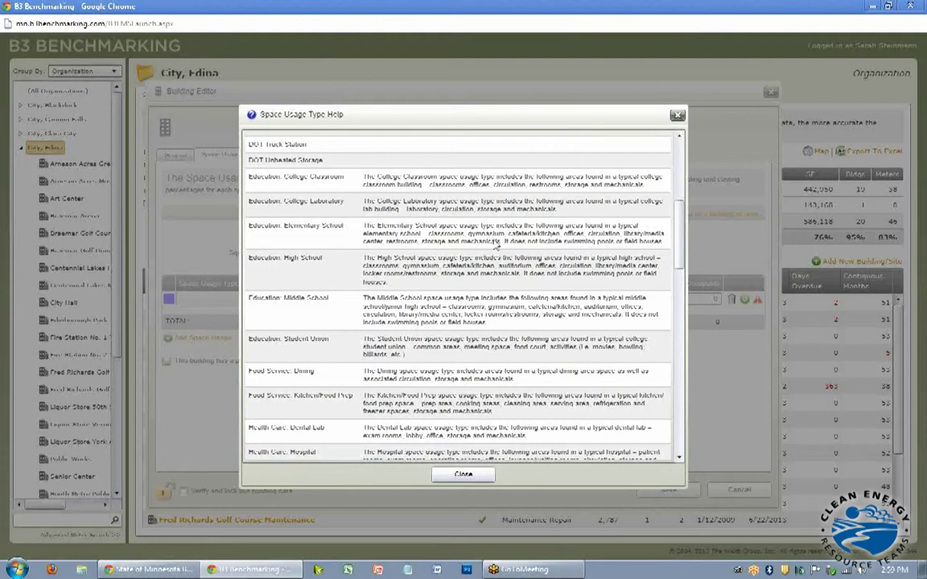
pyautogui.click(463, 475)
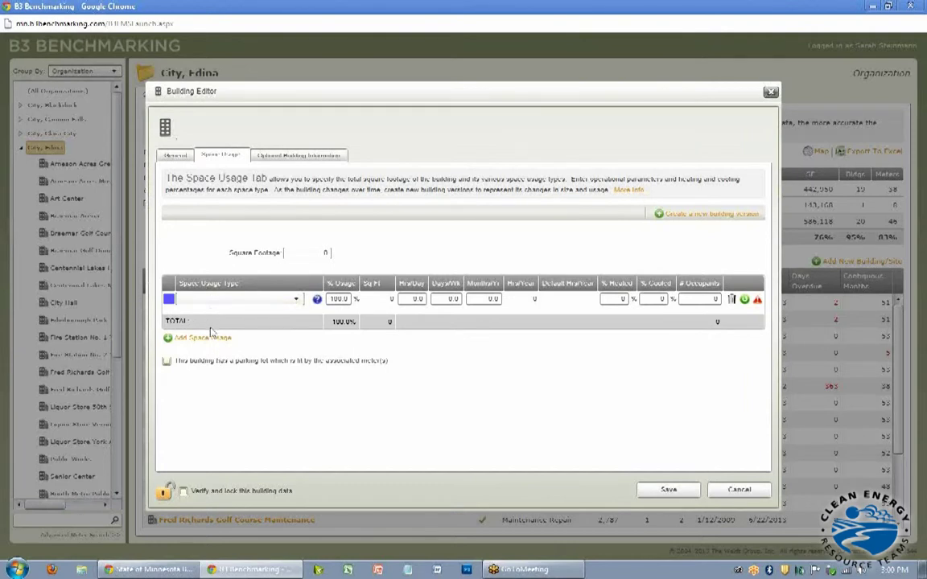
pyautogui.click(318, 301)
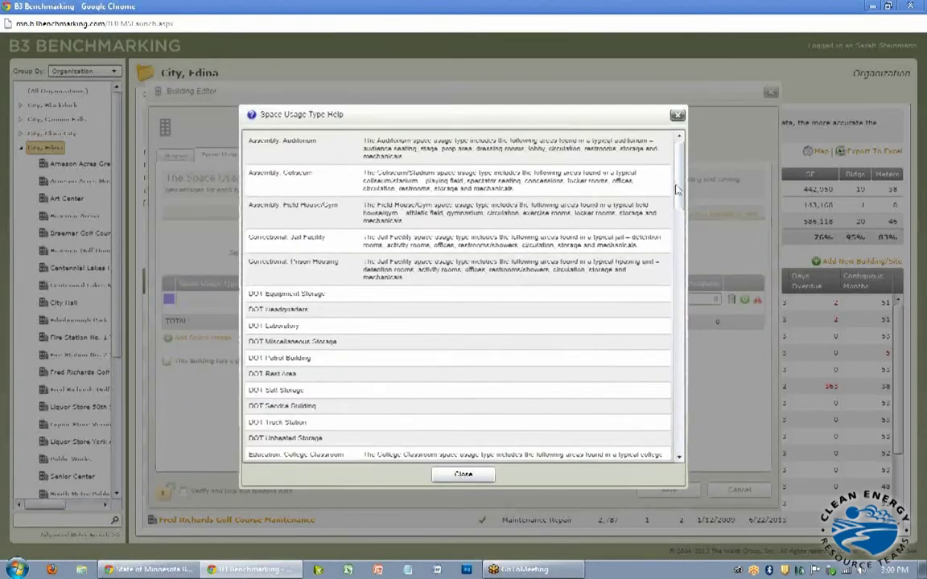
pyautogui.scroll(-1, 675, 222)
pyautogui.scroll(-10, 675, 221)
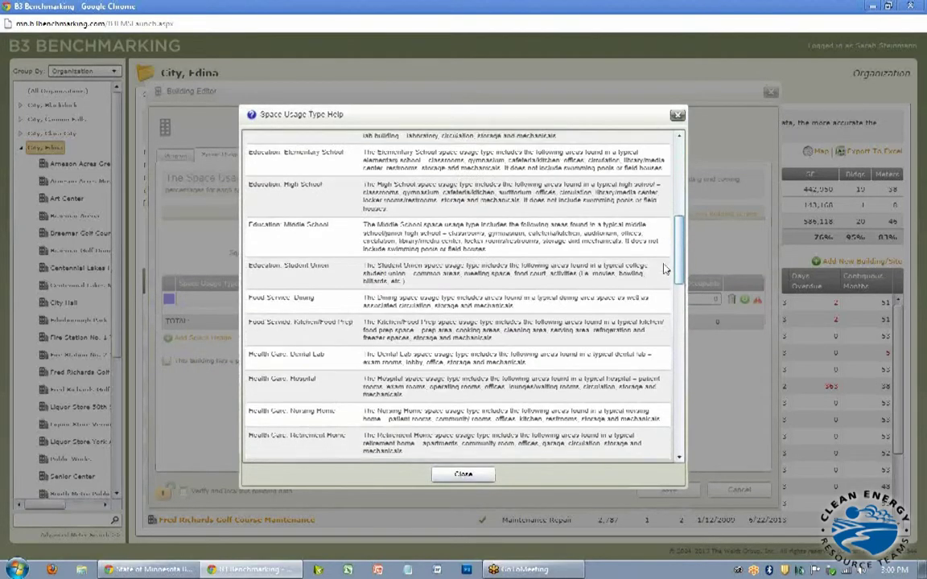
pyautogui.scroll(-10, 664, 303)
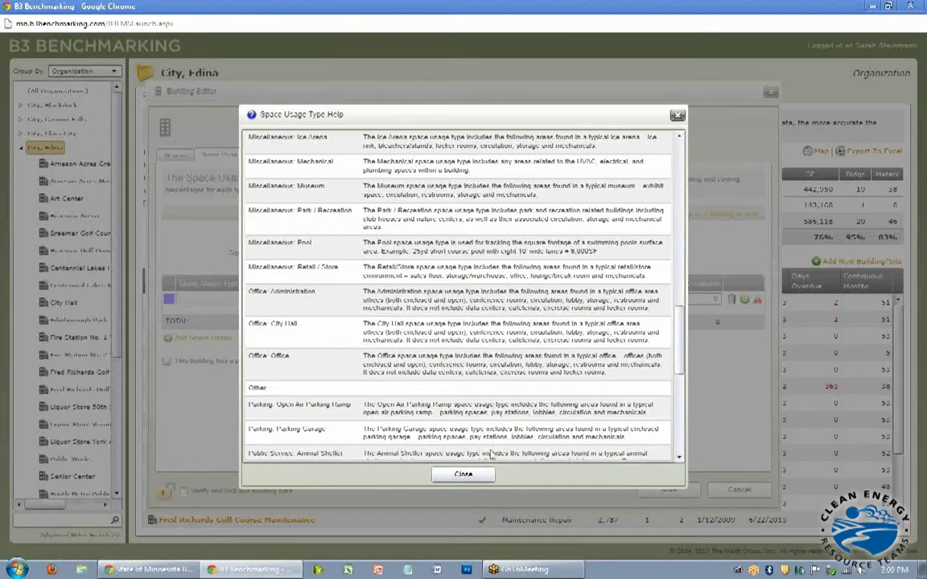
pyautogui.click(464, 474)
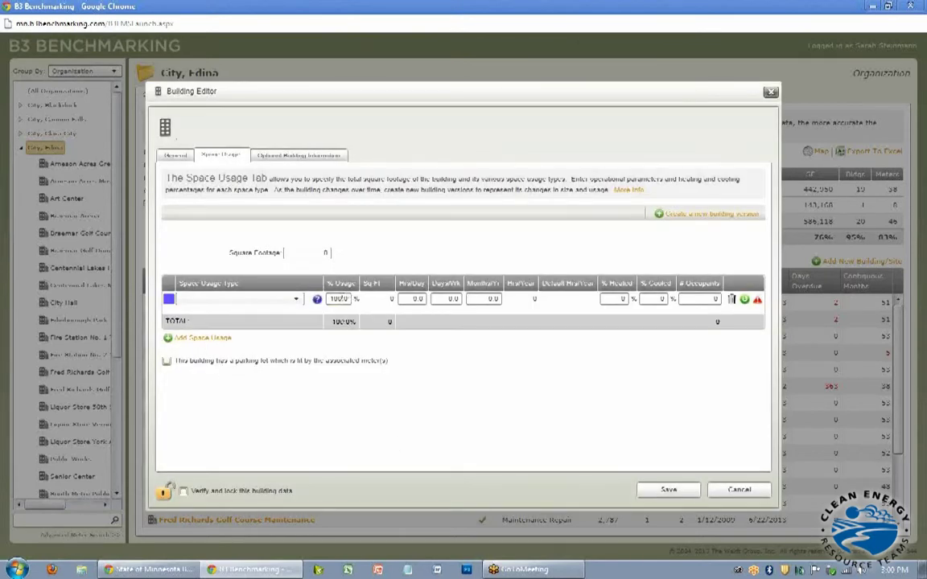
# Set the 100.0% space row to Assembly: Field House/Gym, then cancel the new building
pyautogui.doubleClick(337, 298)
pyautogui.click(295, 299)
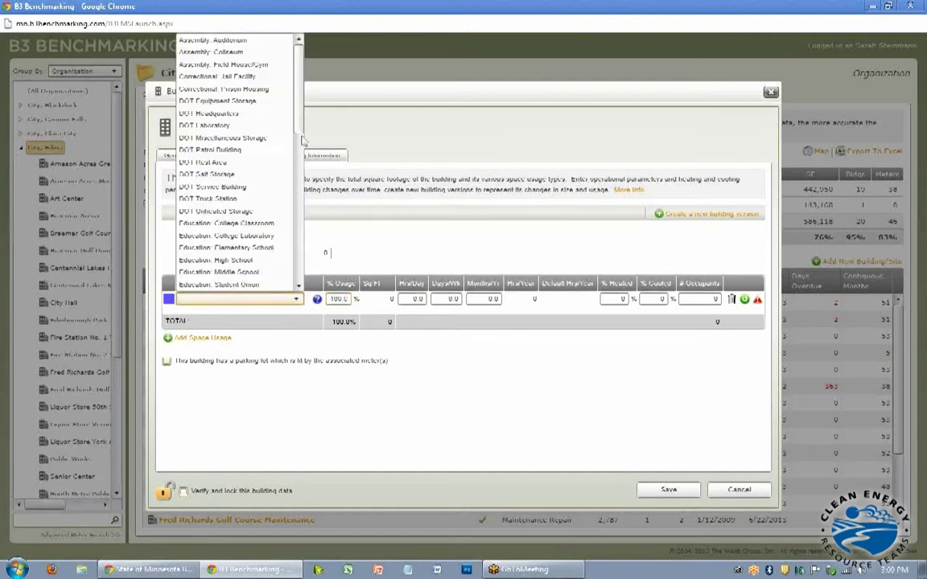
pyautogui.click(244, 63)
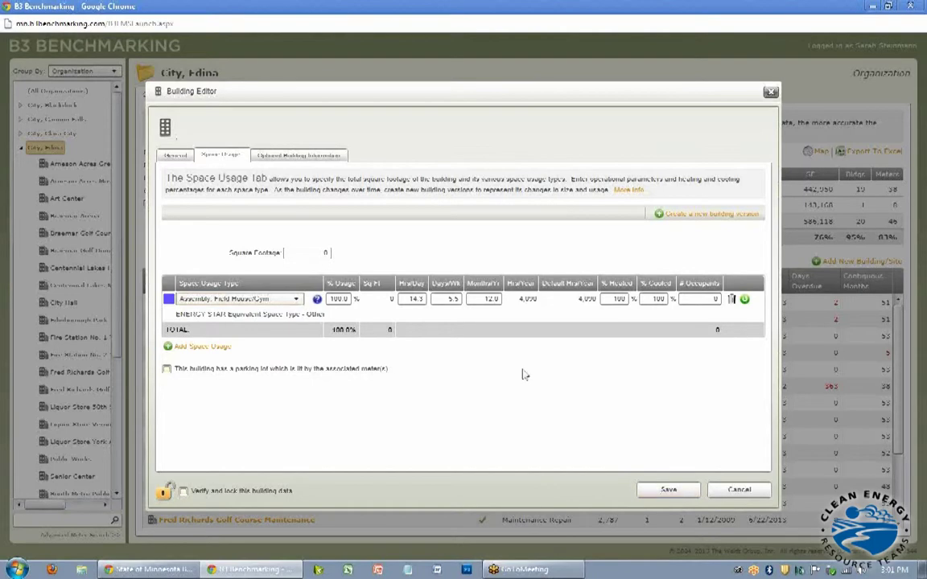
pyautogui.click(737, 490)
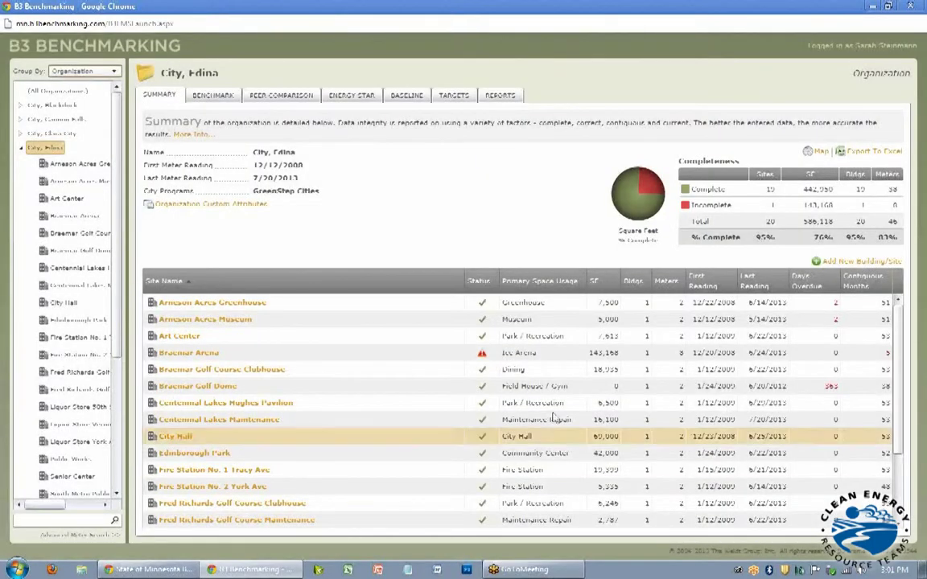
# Add a new Electric meter to the Arneson Acres Greenhouse site and continue to its details
pyautogui.click(227, 309)
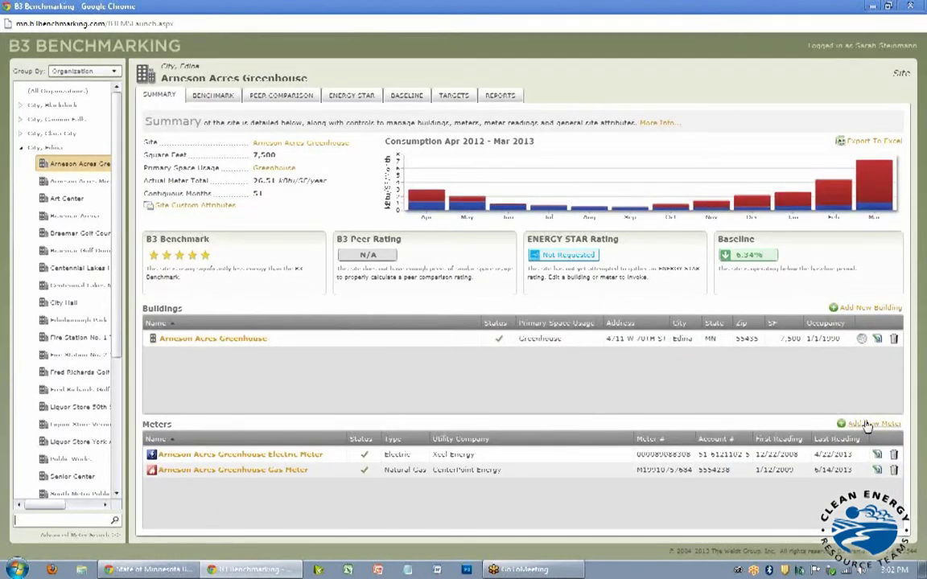
pyautogui.click(867, 424)
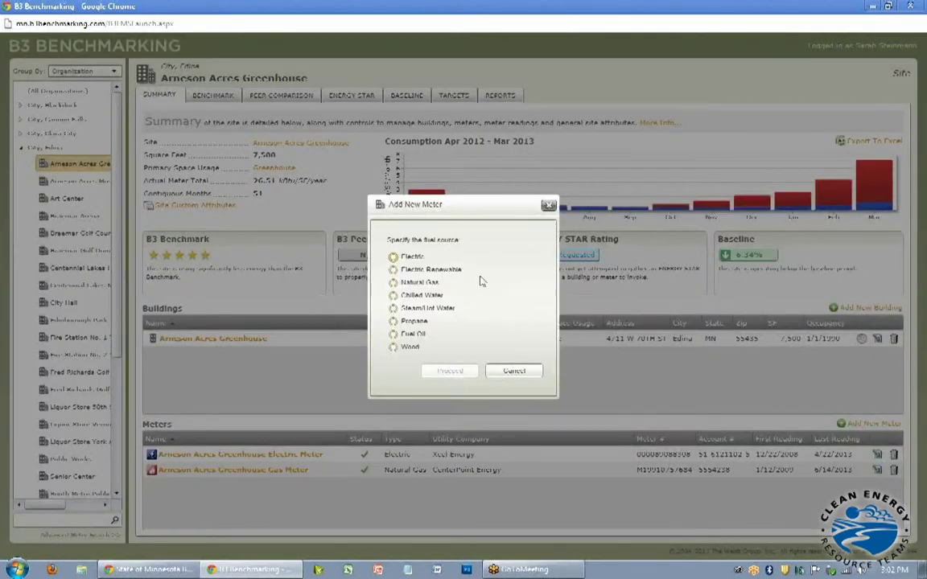
pyautogui.click(413, 263)
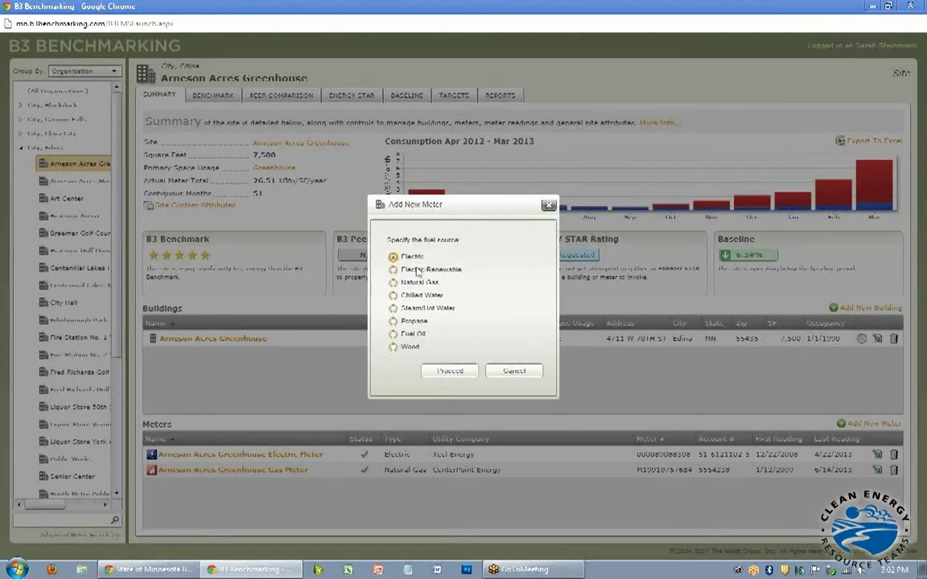
pyautogui.click(448, 371)
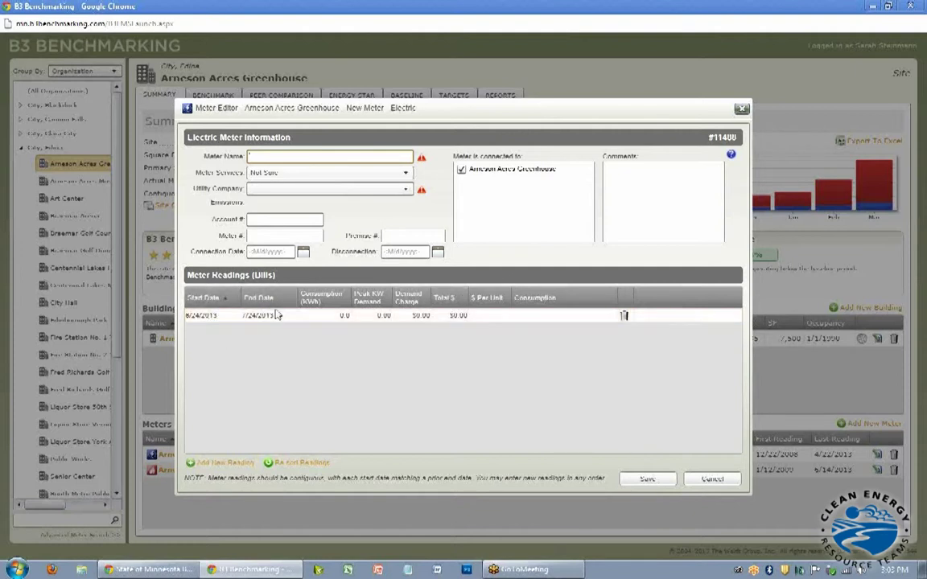
# Enter 2380 as the first reading's kWh consumption, then change it to 10
pyautogui.click(341, 316)
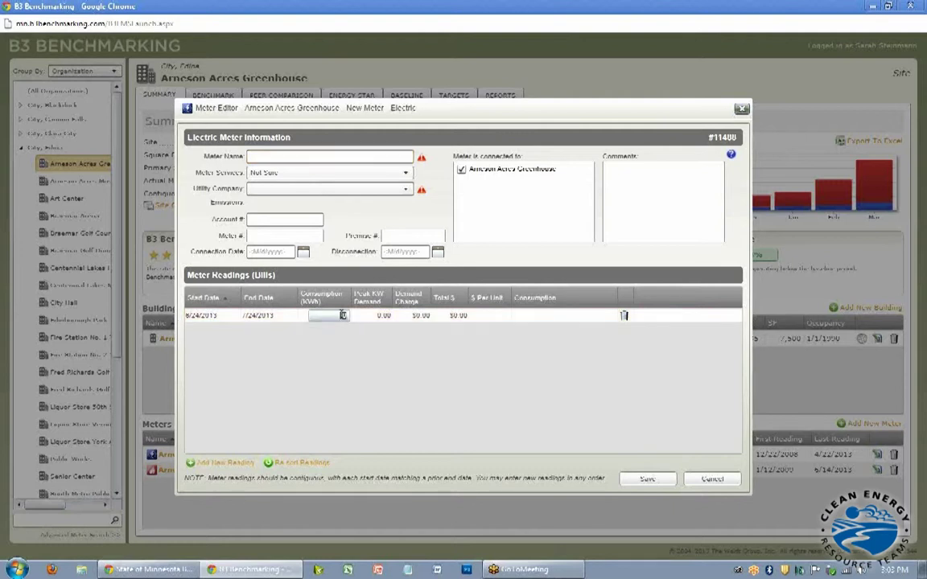
pyautogui.write('2380')
pyautogui.write('10')
# Add two more reading periods, then cancel the new meter and confirm discarding the changes
pyautogui.click(231, 471)
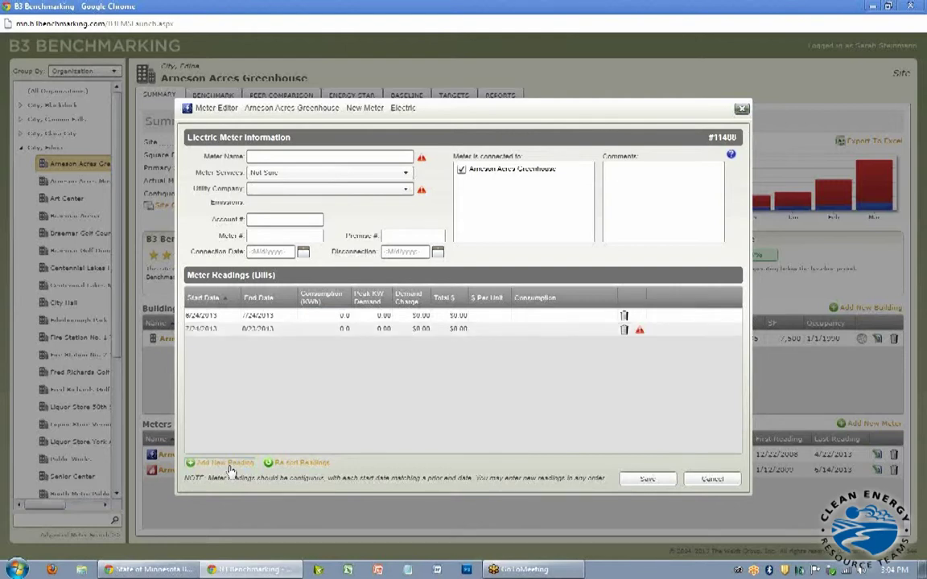
pyautogui.click(231, 471)
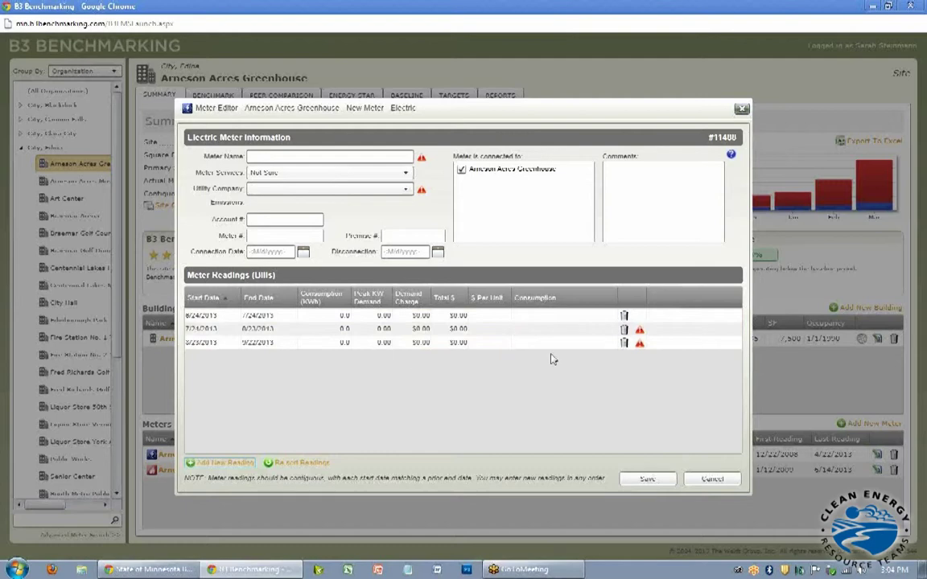
pyautogui.moveTo(639, 331)
pyautogui.click(699, 480)
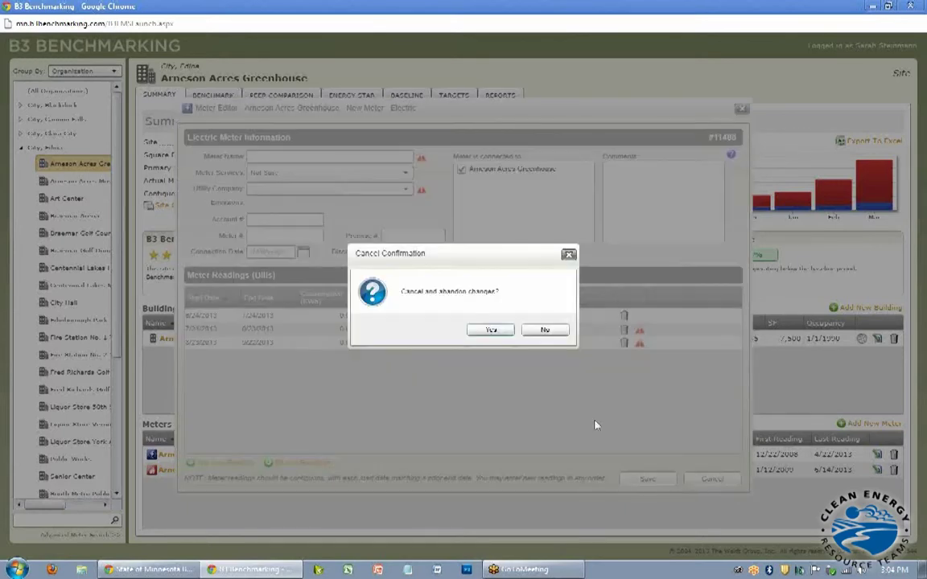
pyautogui.click(492, 330)
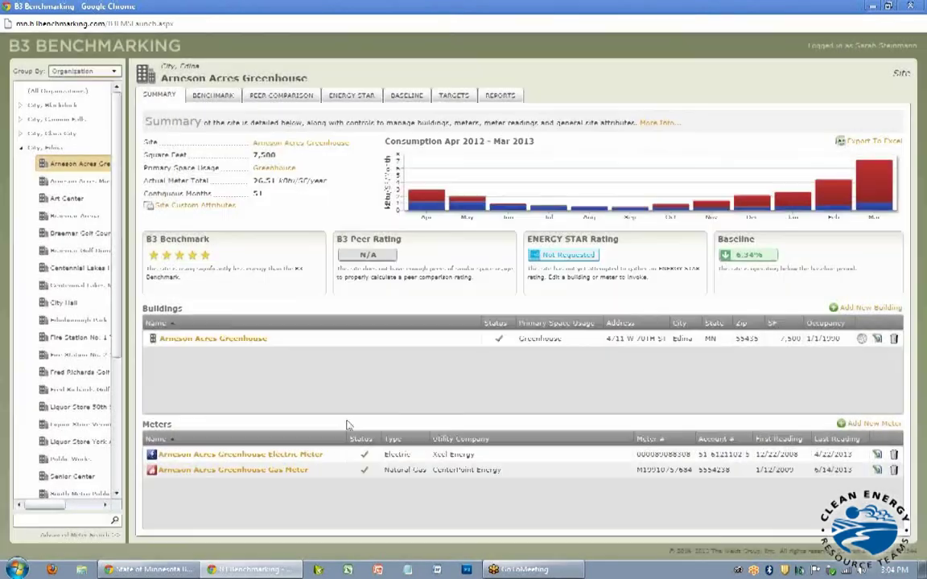
pyautogui.click(270, 457)
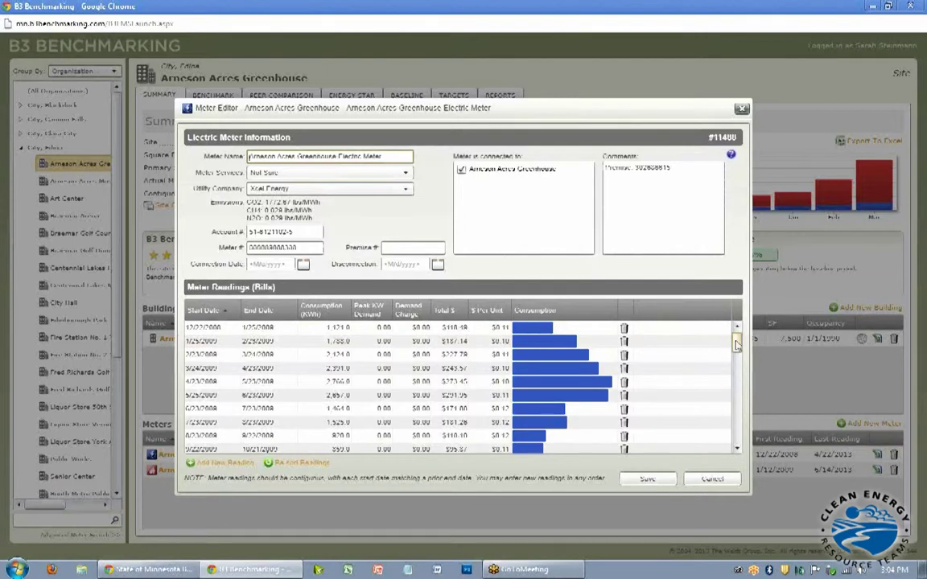
pyautogui.scroll(-3, 737, 344)
pyautogui.moveTo(736, 350); pyautogui.dragTo(735, 358)
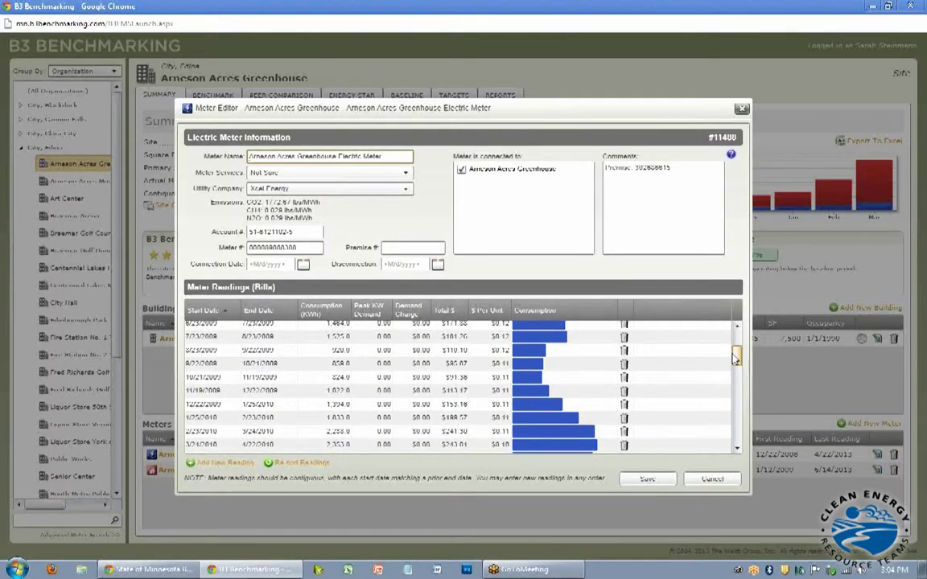
pyautogui.moveTo(735, 358); pyautogui.dragTo(737, 456)
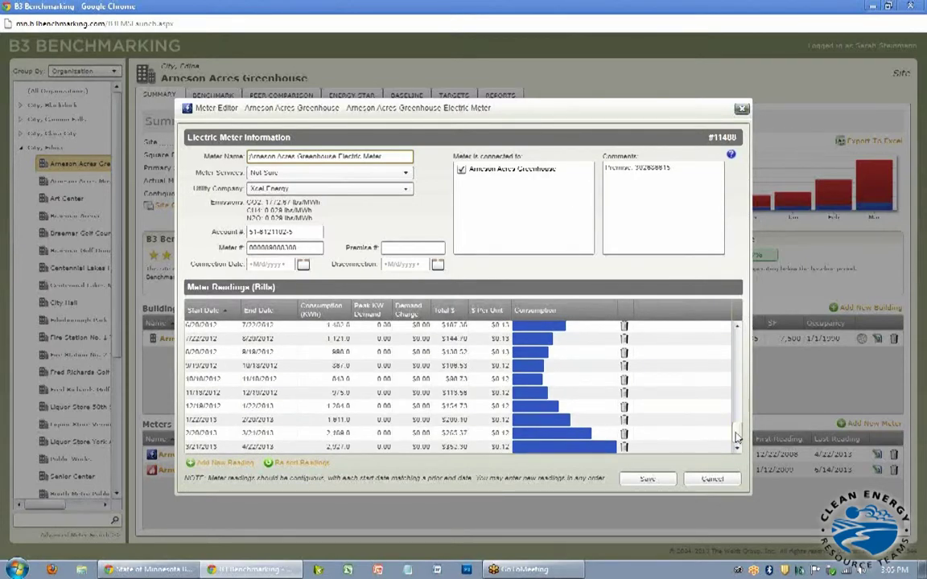
pyautogui.moveTo(737, 456); pyautogui.dragTo(732, 336)
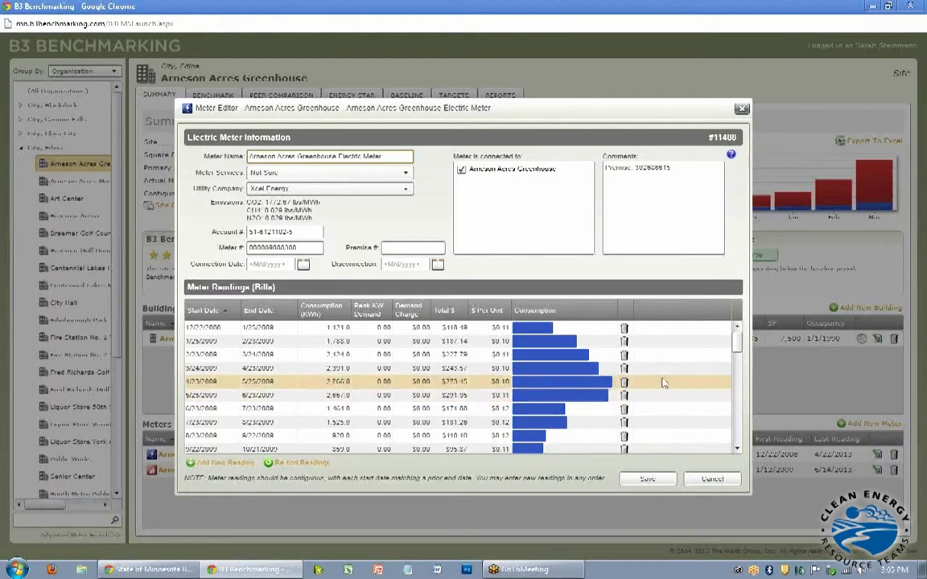
pyautogui.moveTo(738, 350); pyautogui.dragTo(727, 421)
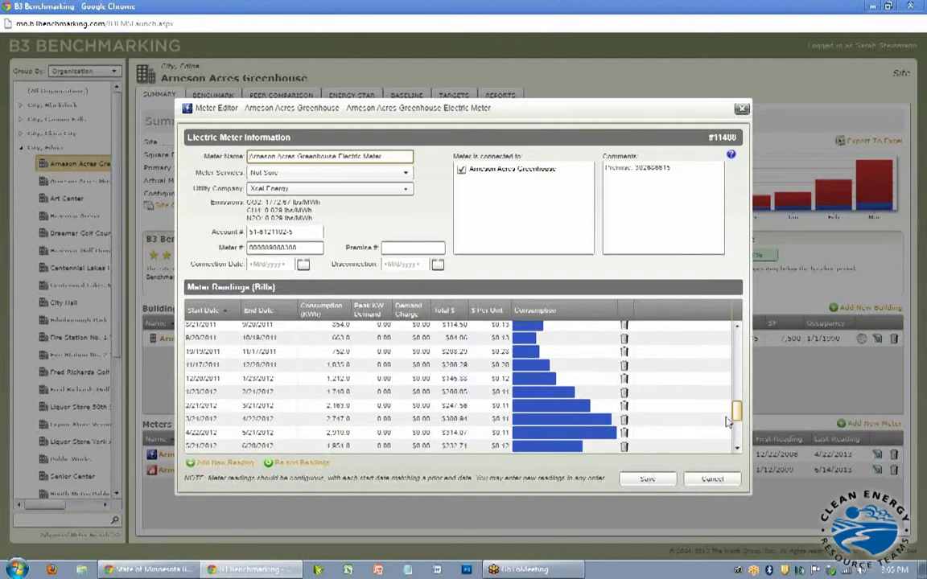
pyautogui.moveTo(728, 422); pyautogui.dragTo(735, 416)
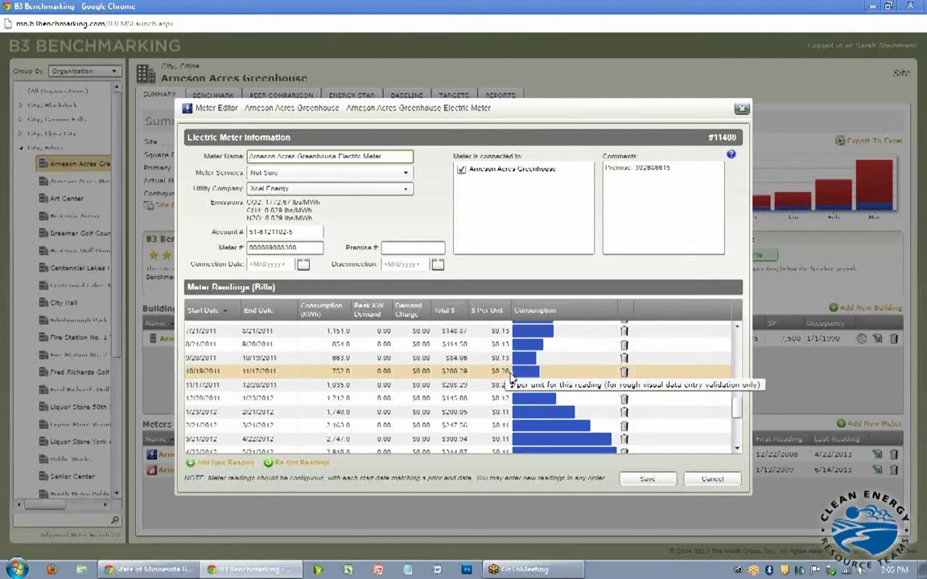
pyautogui.moveTo(739, 408); pyautogui.dragTo(735, 447)
pyautogui.click(711, 479)
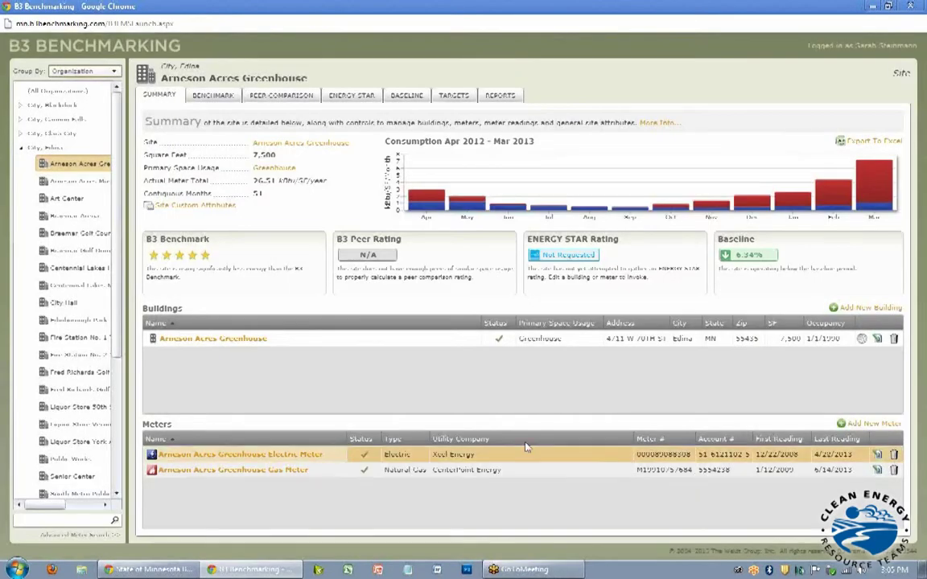
pyautogui.click(289, 473)
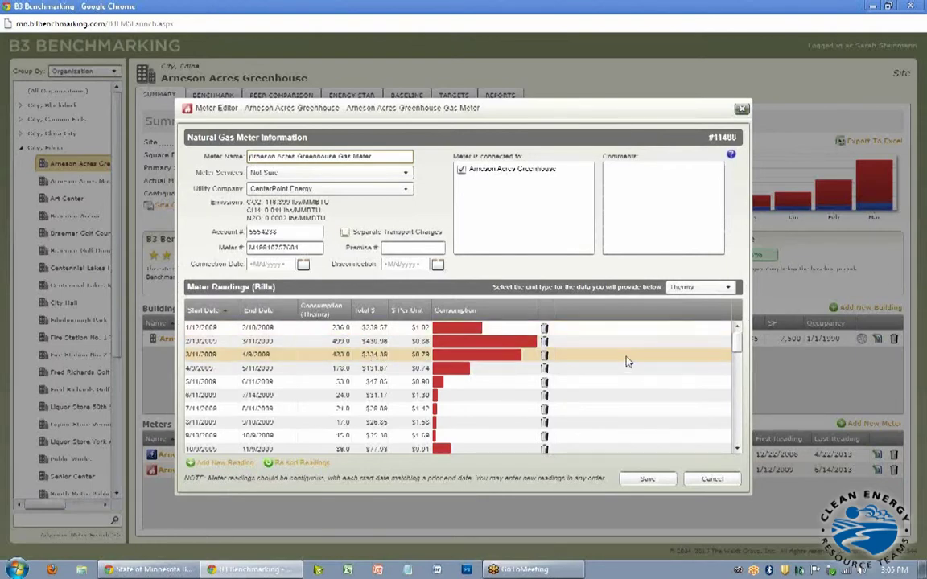
pyautogui.click(711, 478)
pyautogui.click(873, 424)
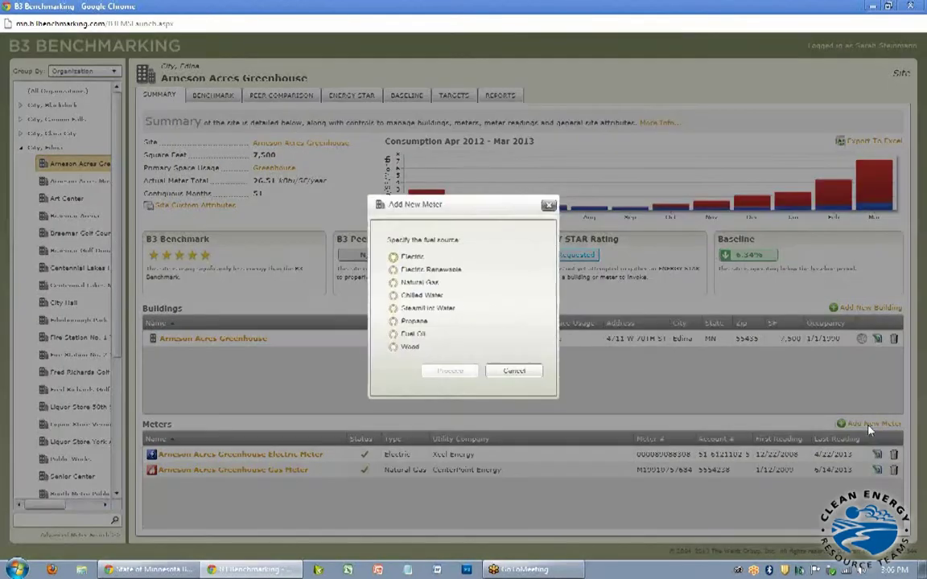
pyautogui.click(495, 375)
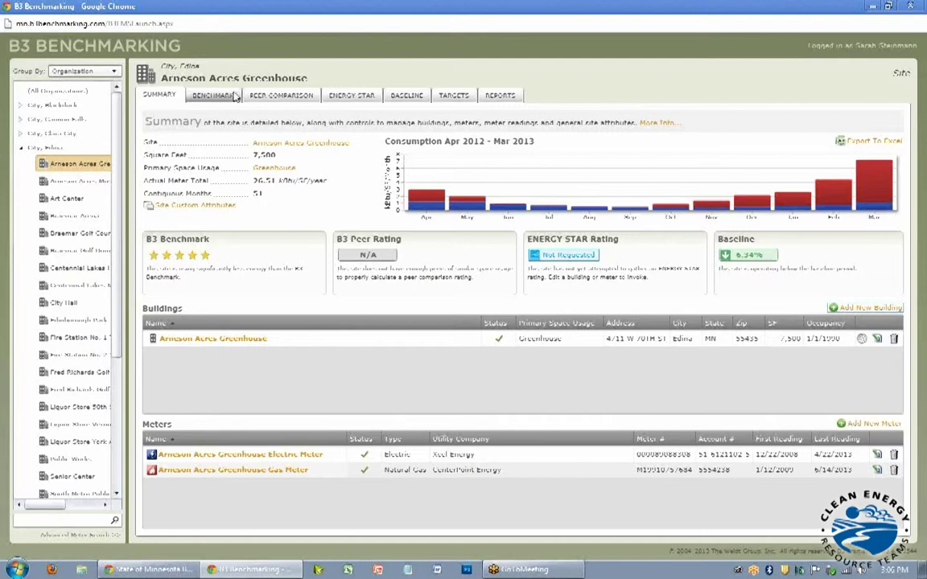
pyautogui.click(500, 96)
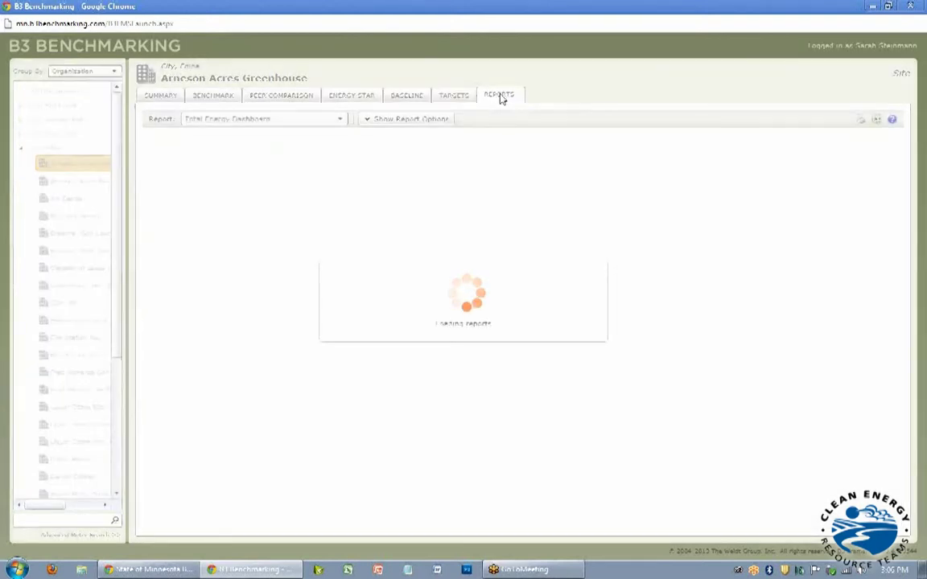